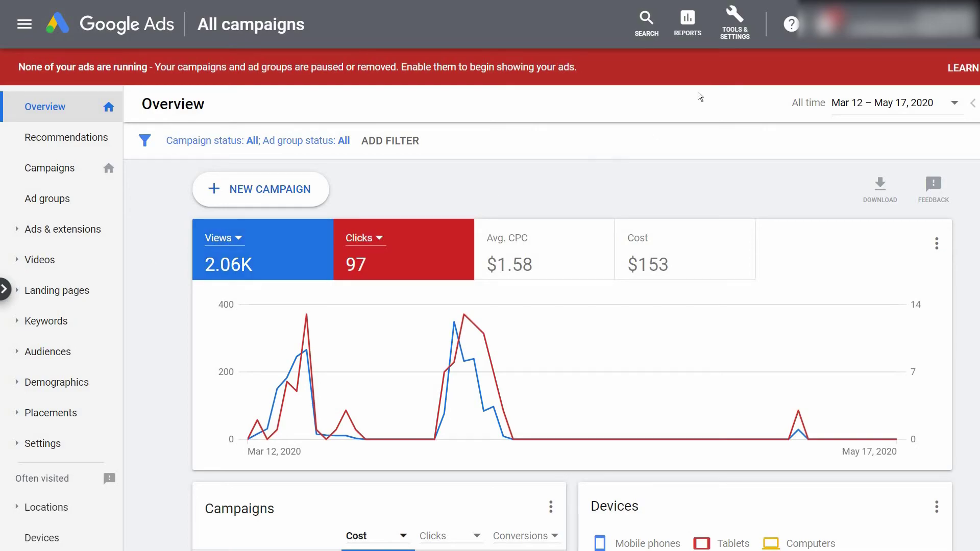
- Open Conversions from Tools & Settings to list 'Calls from Smart Campaign Ads' and 'om - lead'
left_click(740, 25)
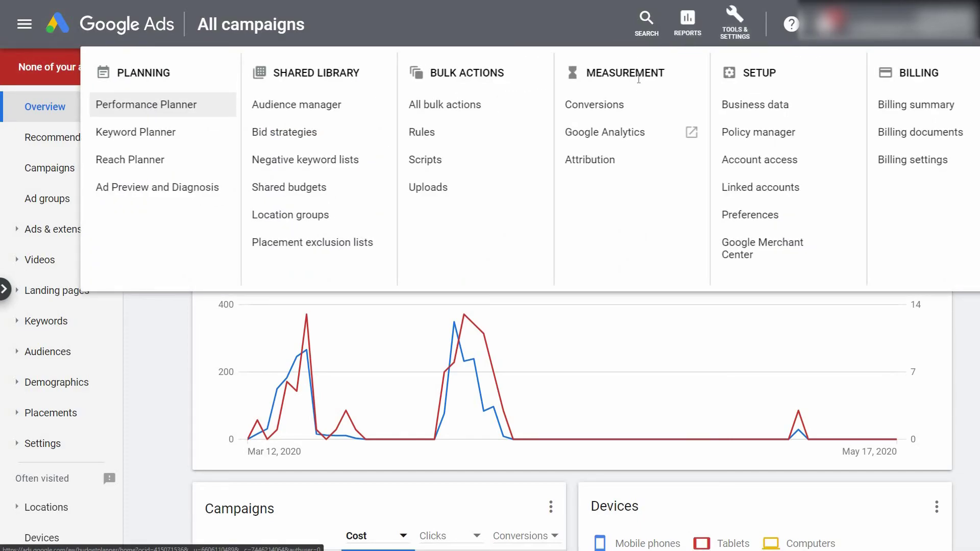
left_click(610, 106)
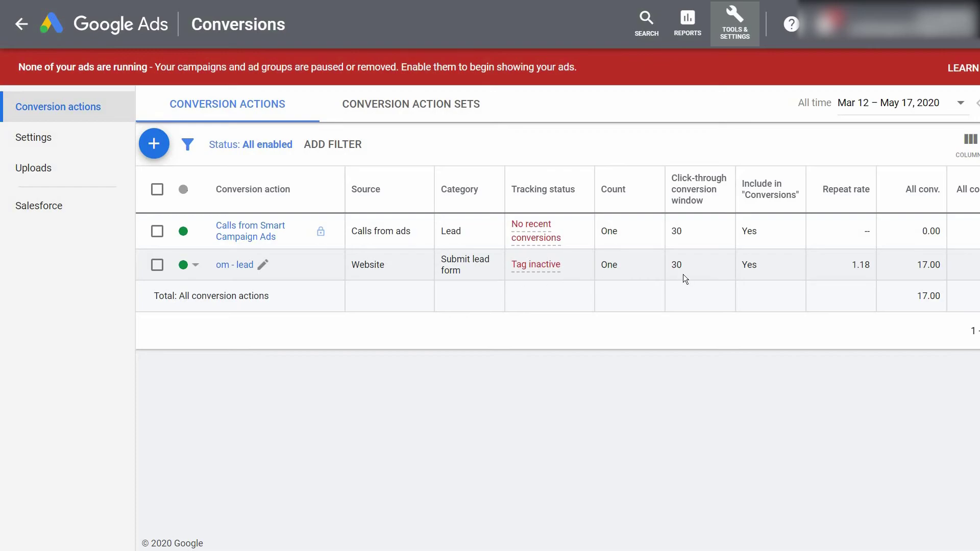
- Start a new website conversion with category Submit lead form, named 'om - lead2'
left_click(153, 146)
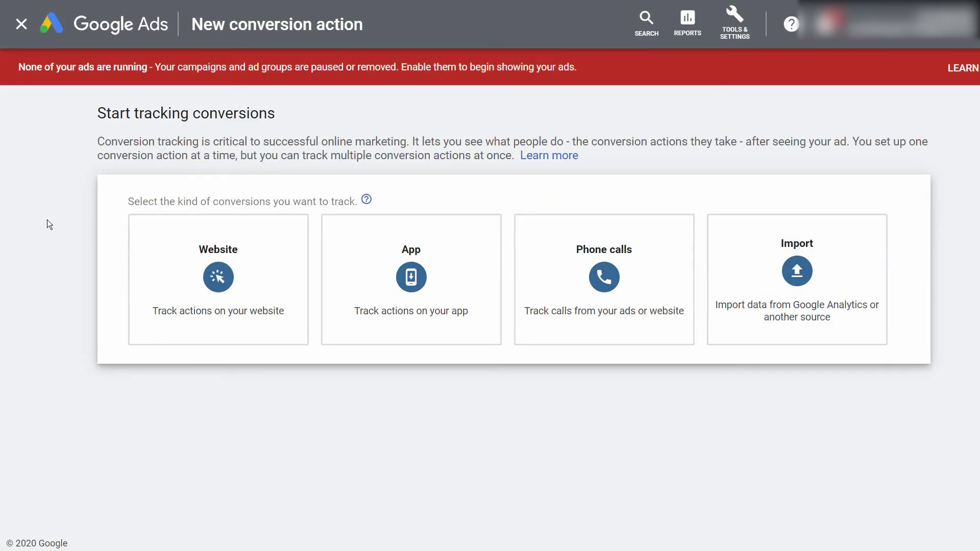
left_click(185, 292)
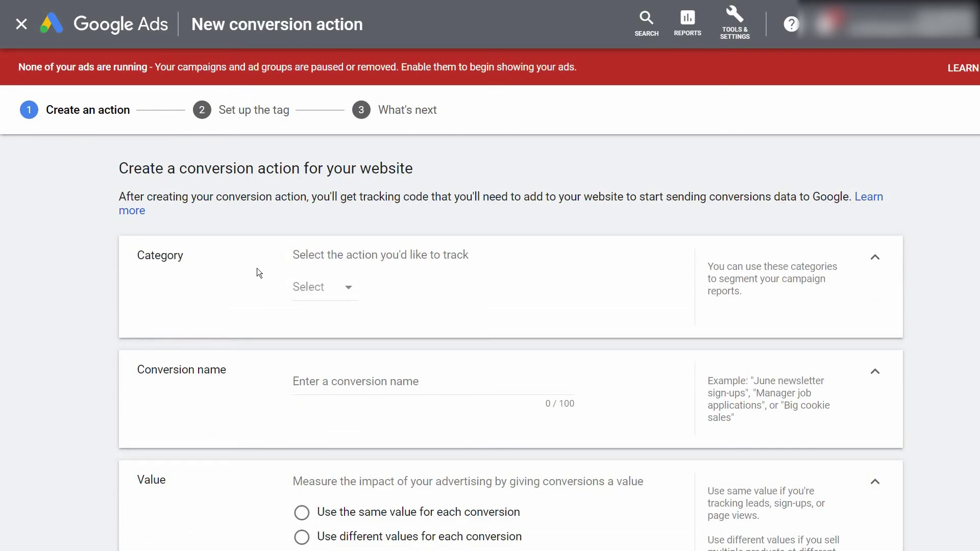
left_click(321, 287)
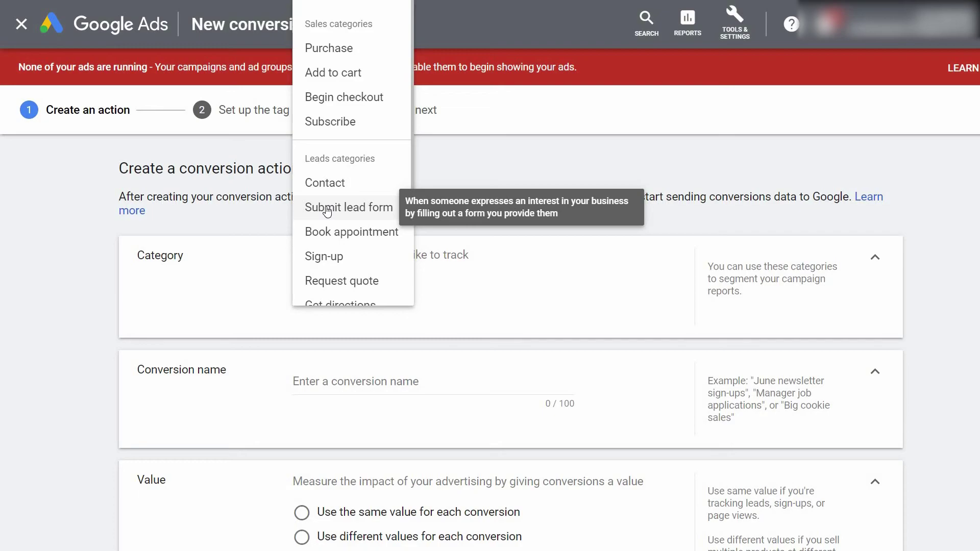
left_click(327, 210)
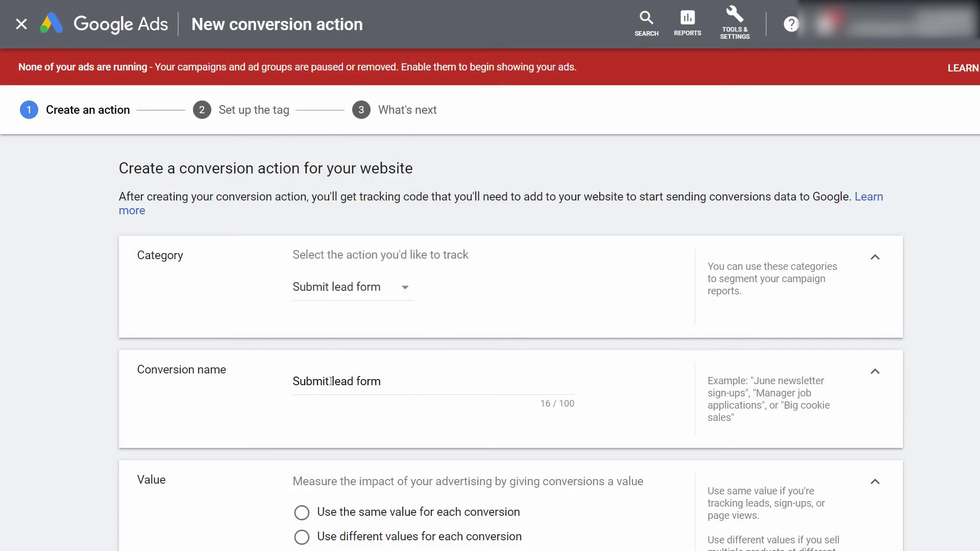
left_click_drag(396, 382, 285, 384)
key("BackSpace")
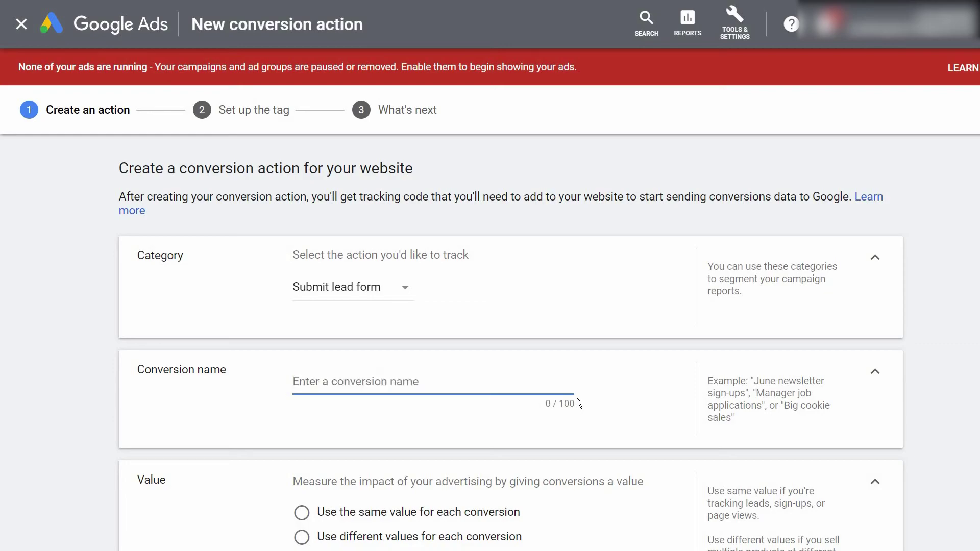
type("om - lead2")
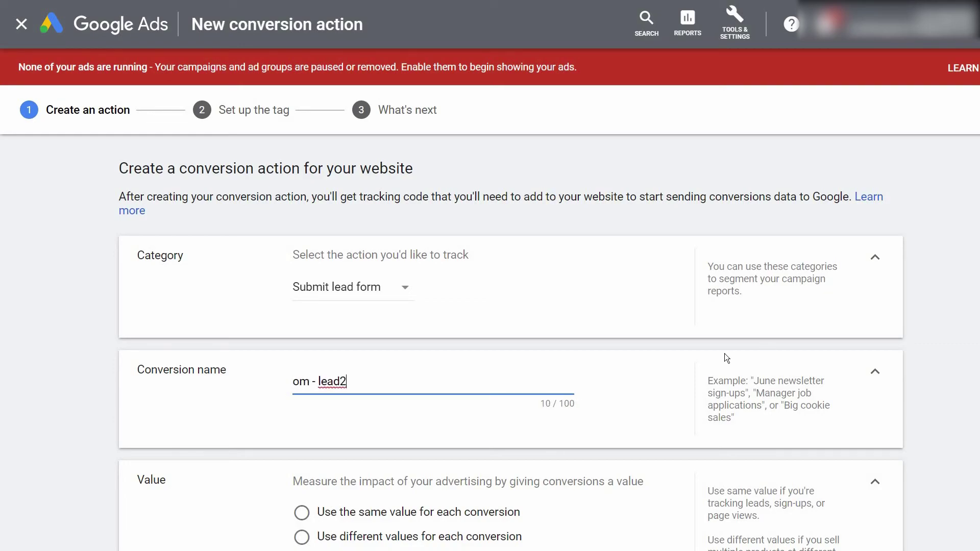
- Set no value and Count One per click, then create and continue
scroll(559, 397, "down", 3)
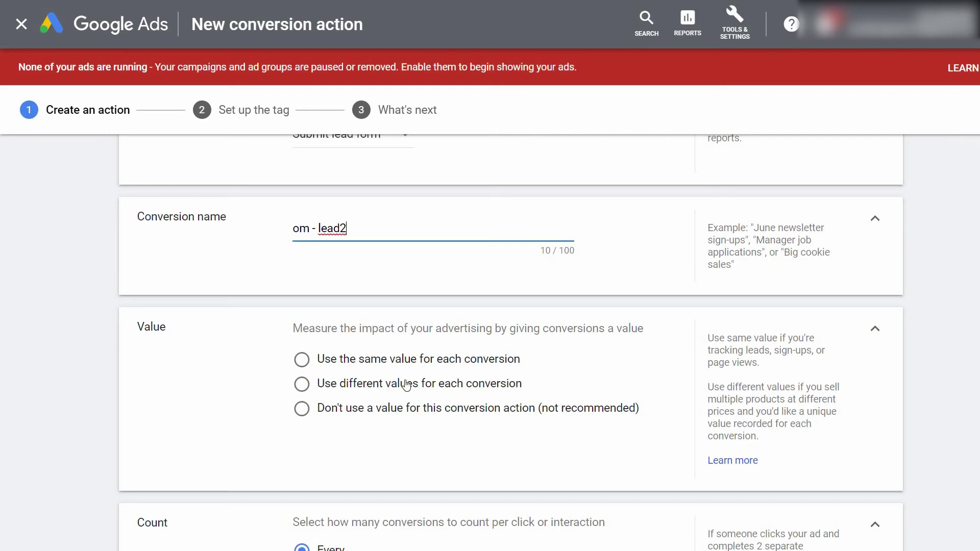
left_click(300, 408)
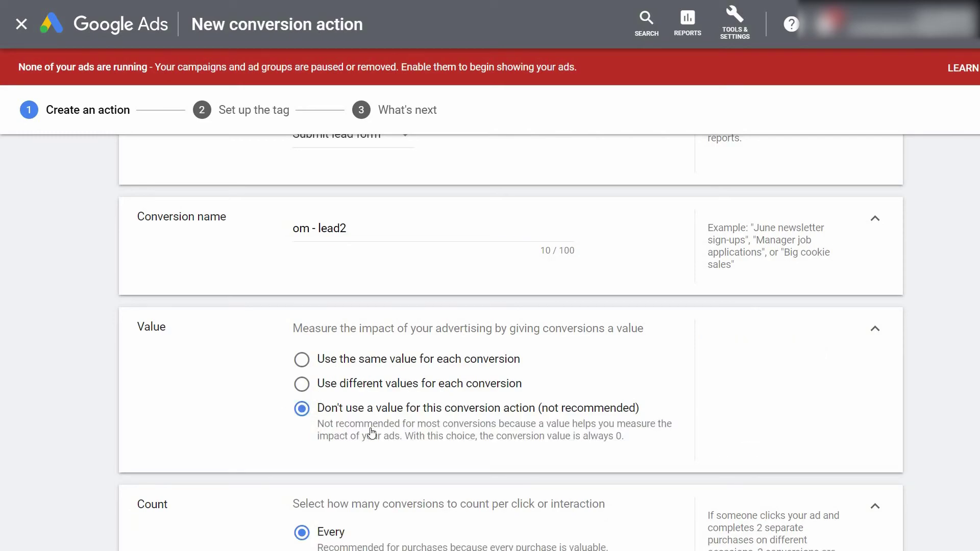
scroll(412, 430, "down", 2)
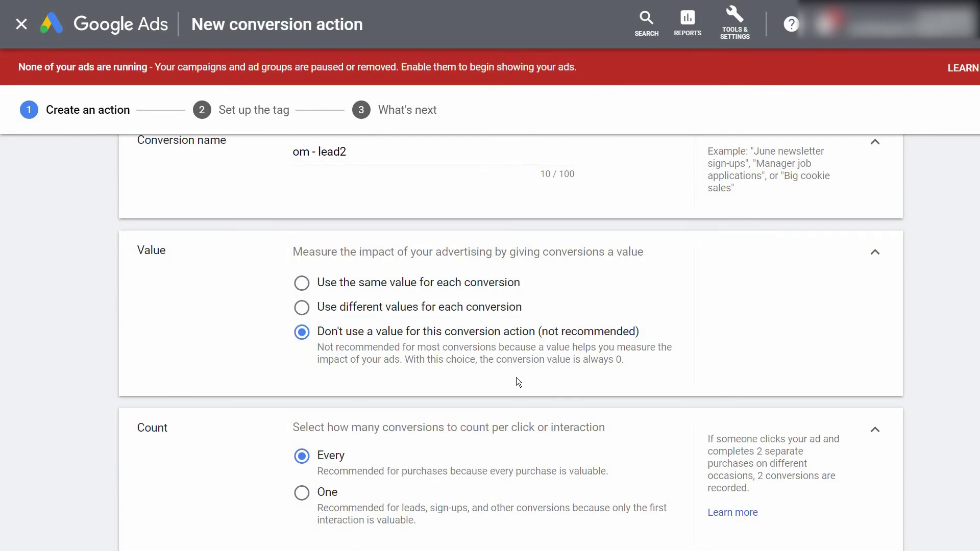
scroll(378, 393, "down", 2)
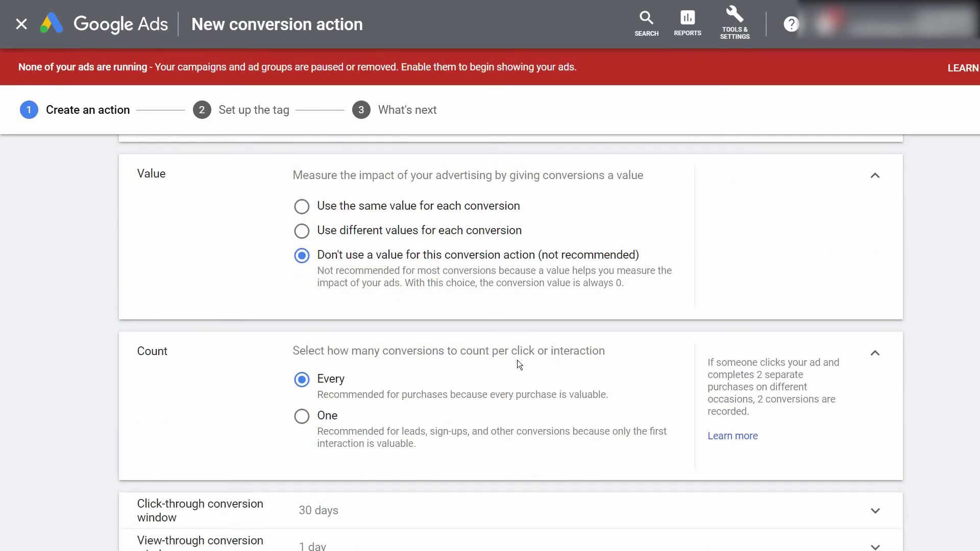
left_click(301, 417)
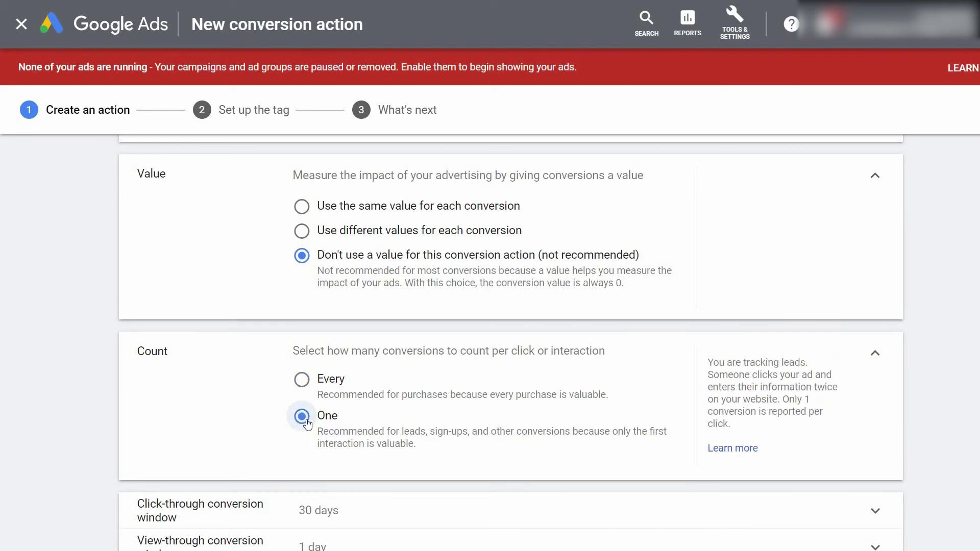
scroll(398, 454, "down", 3)
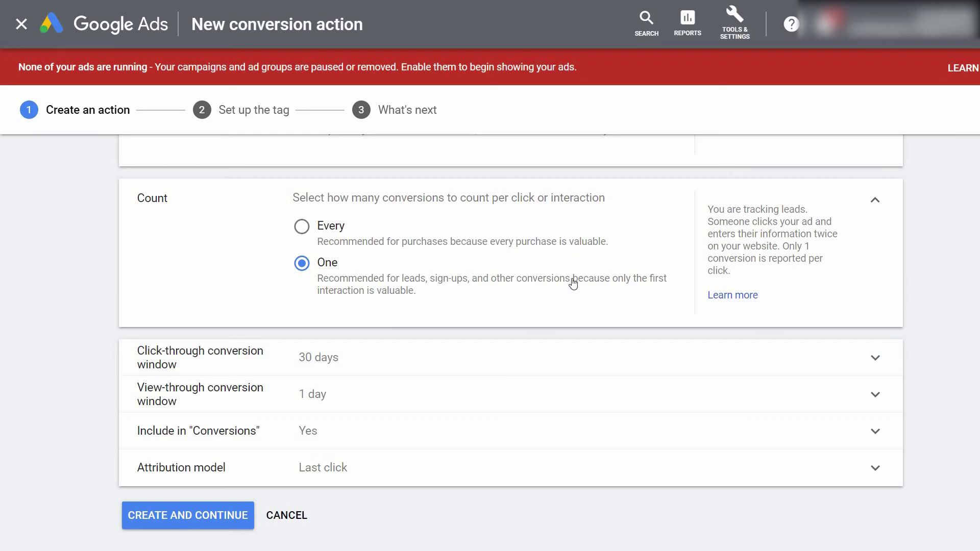
scroll(487, 338, "down", 1)
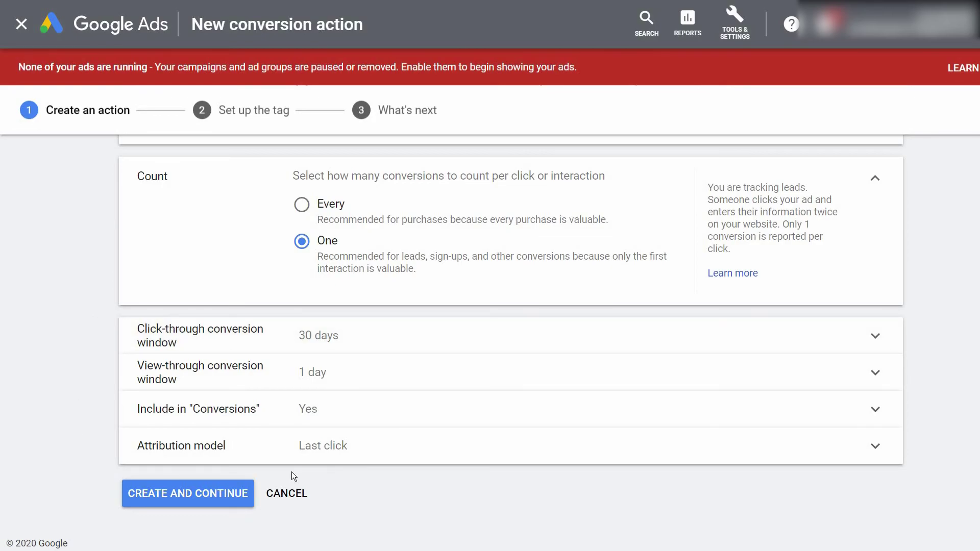
left_click(206, 502)
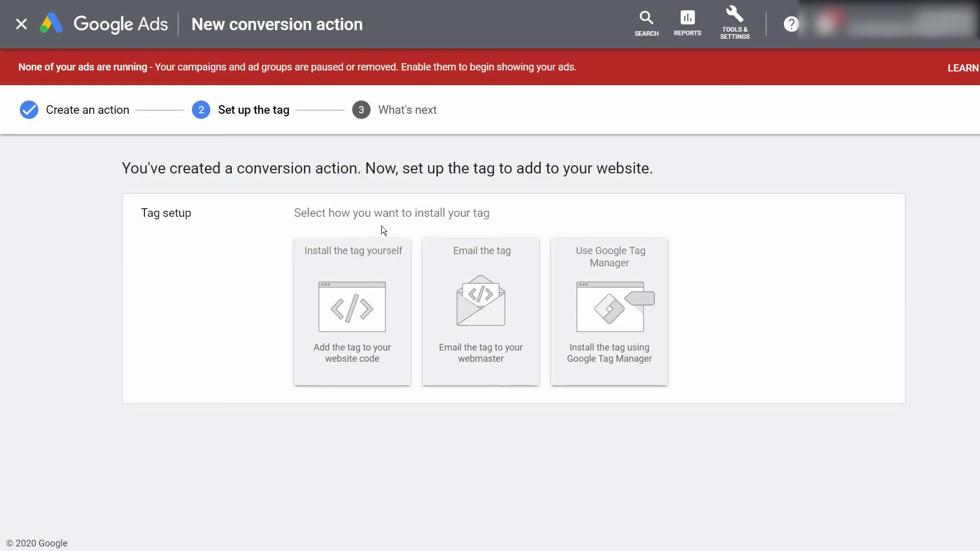
- Choose to install the tag yourself and review the om - lead2 instructions
left_click(343, 313)
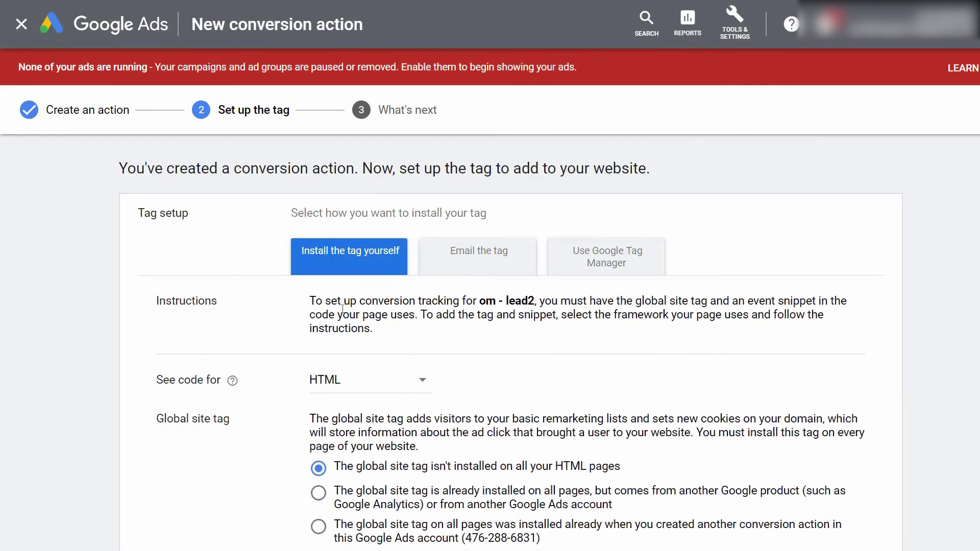
scroll(296, 309, "down", 2)
scroll(338, 213, "up", 1)
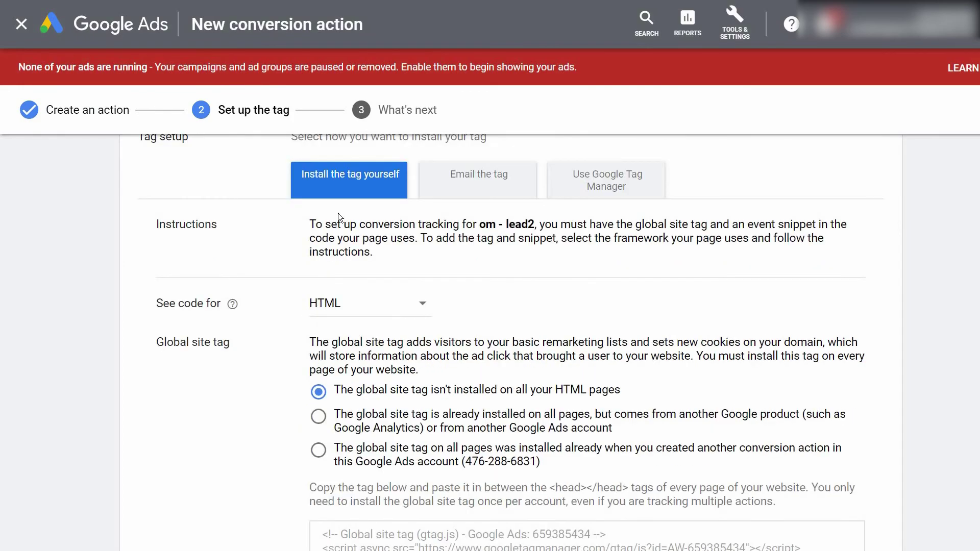
left_click_drag(309, 225, 537, 224)
left_click(916, 249)
- Select and copy the entire global site tag code
scroll(399, 415, "down", 3)
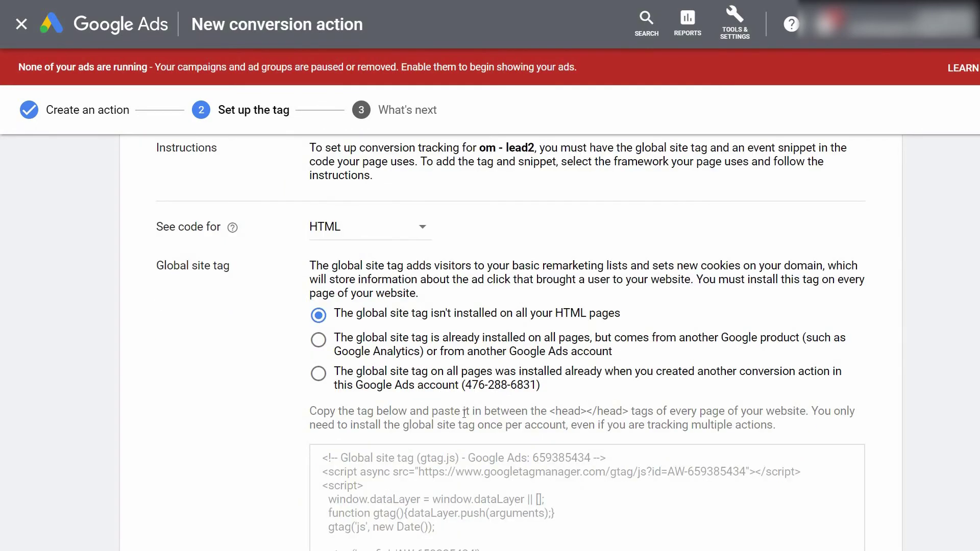
scroll(398, 414, "down", 3)
scroll(395, 412, "up", 2)
scroll(396, 410, "down", 2)
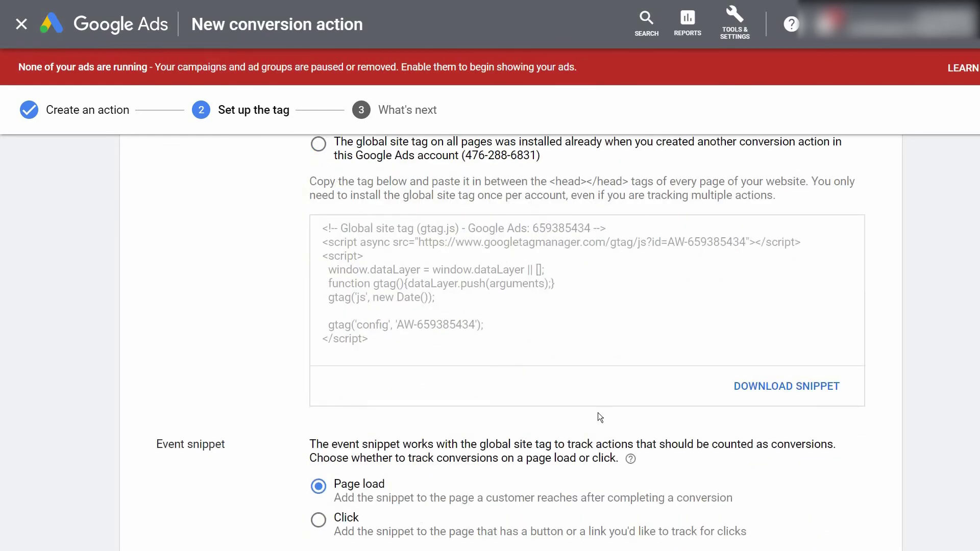
left_click(383, 247)
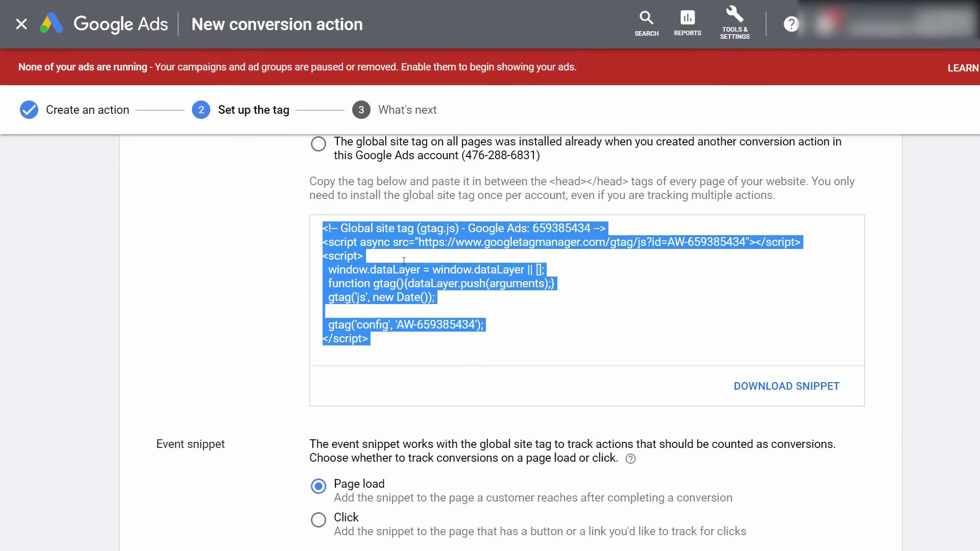
right_click(409, 293)
left_click(424, 301)
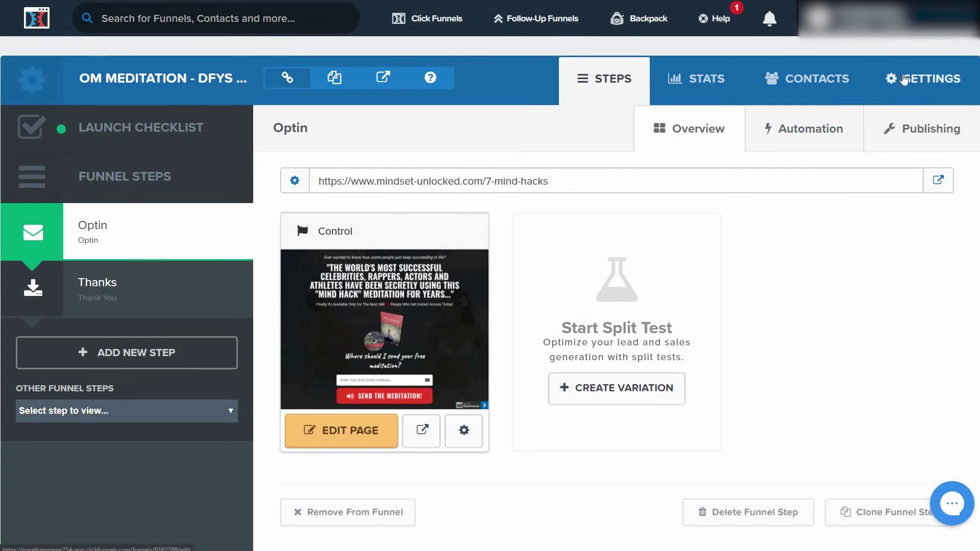
- Open the OM Meditation funnel's settings page
left_click(905, 79)
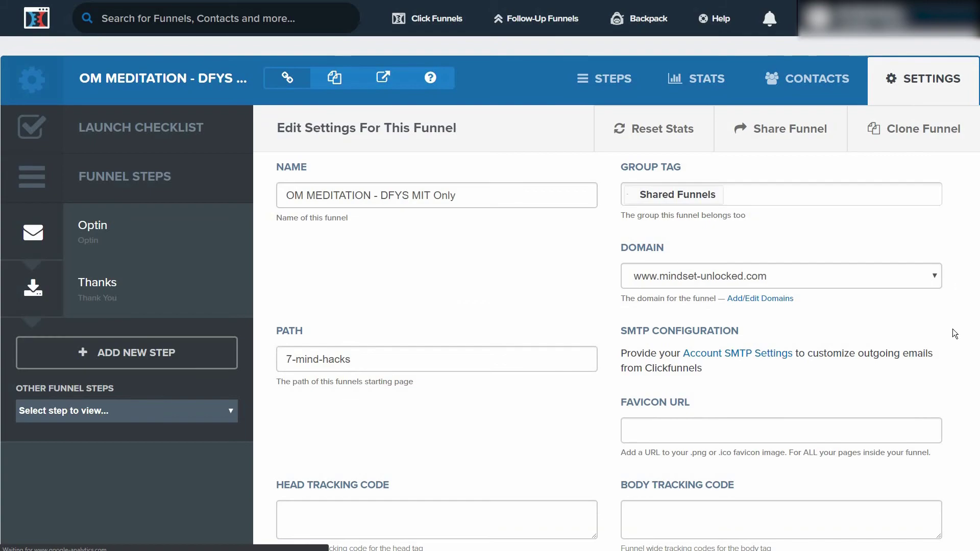
triple_click(408, 481)
left_click(452, 470)
scroll(565, 437, "down", 1)
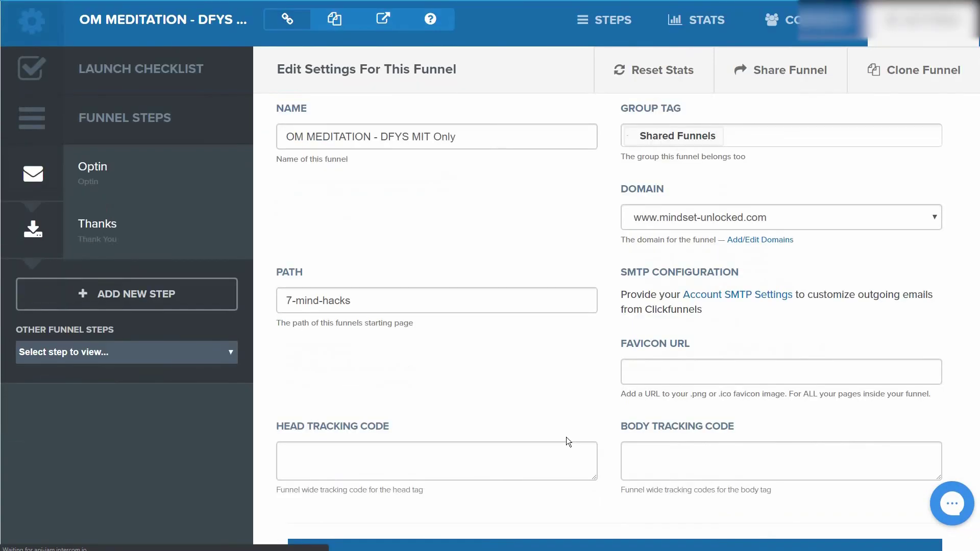
scroll(566, 437, "down", 2)
- Paste the global site tag into the head tracking code box and save the settings
left_click(316, 361)
right_click(316, 363)
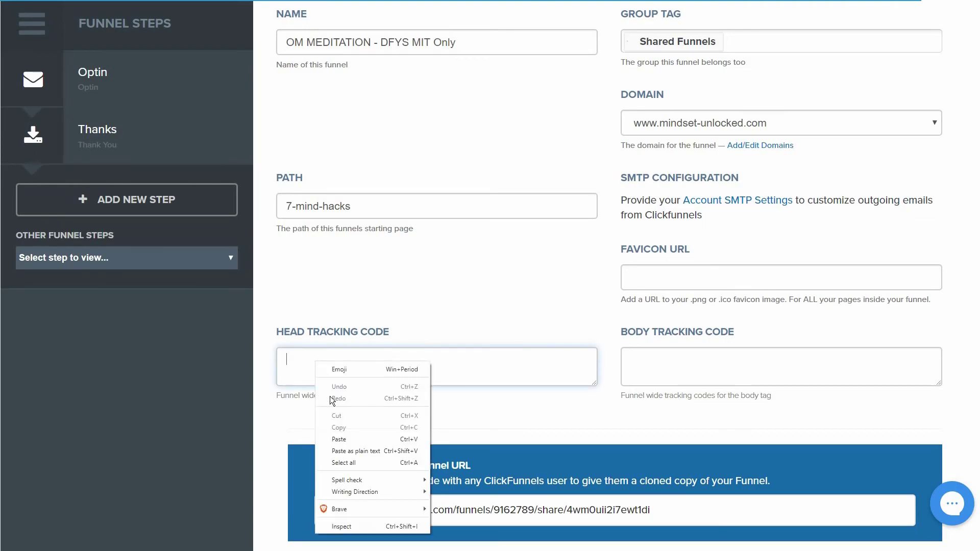
left_click(339, 438)
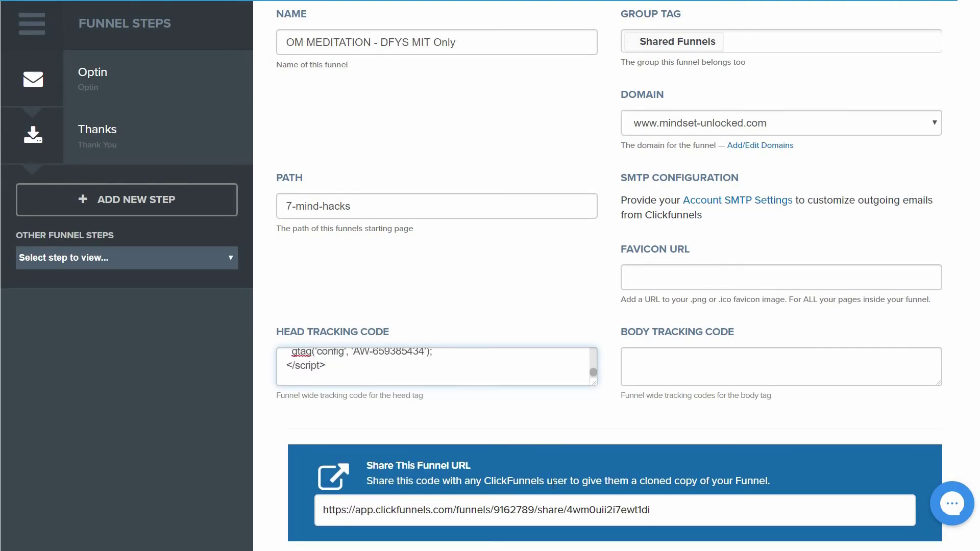
left_click_drag(593, 382, 597, 517)
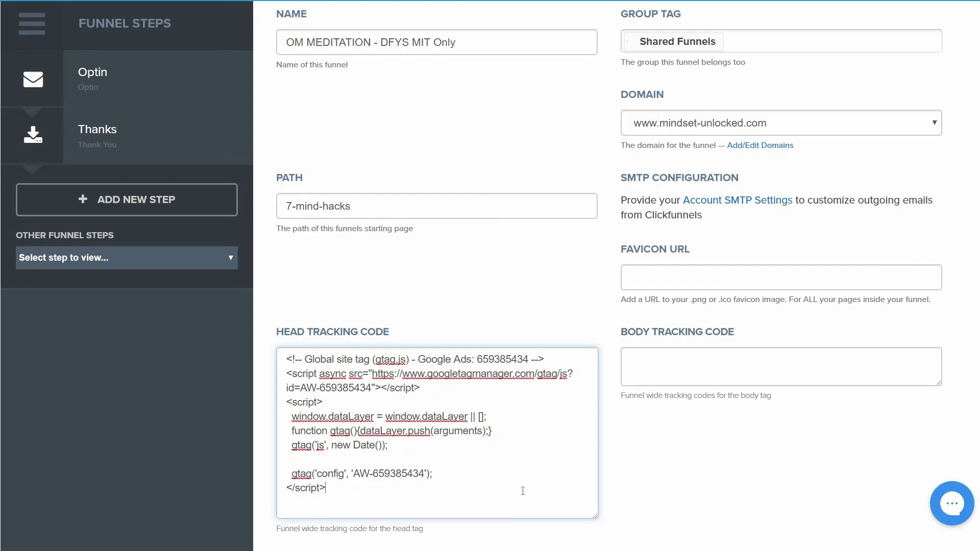
scroll(561, 419, "down", 15)
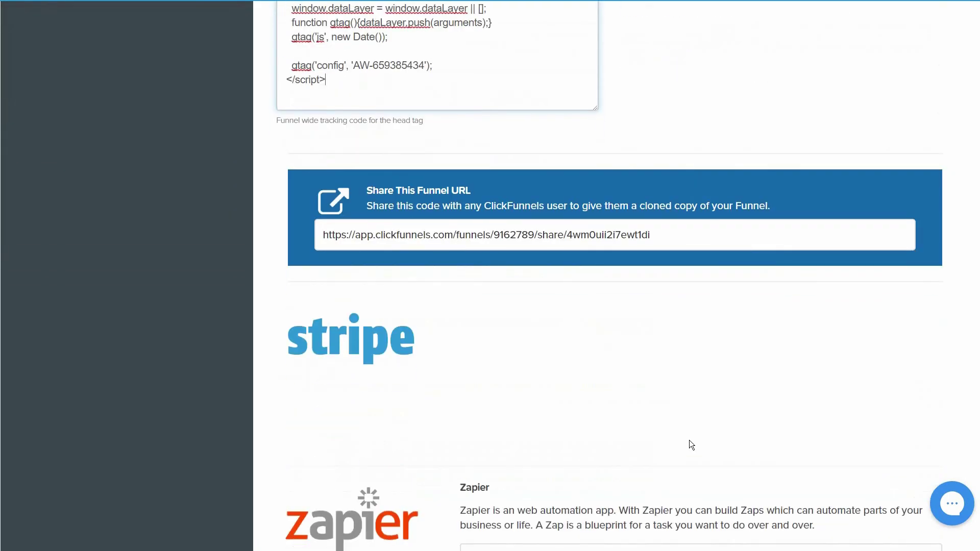
scroll(699, 447, "down", 10)
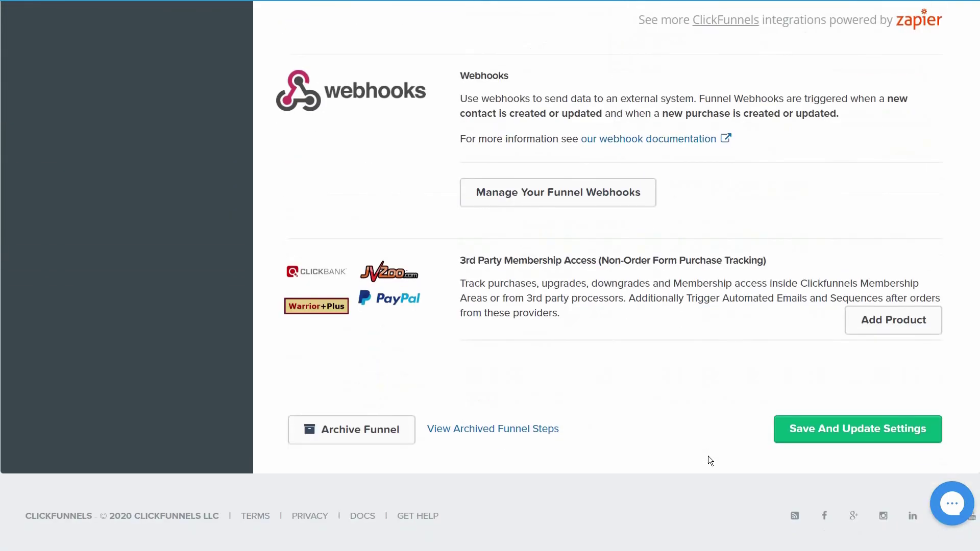
left_click(864, 431)
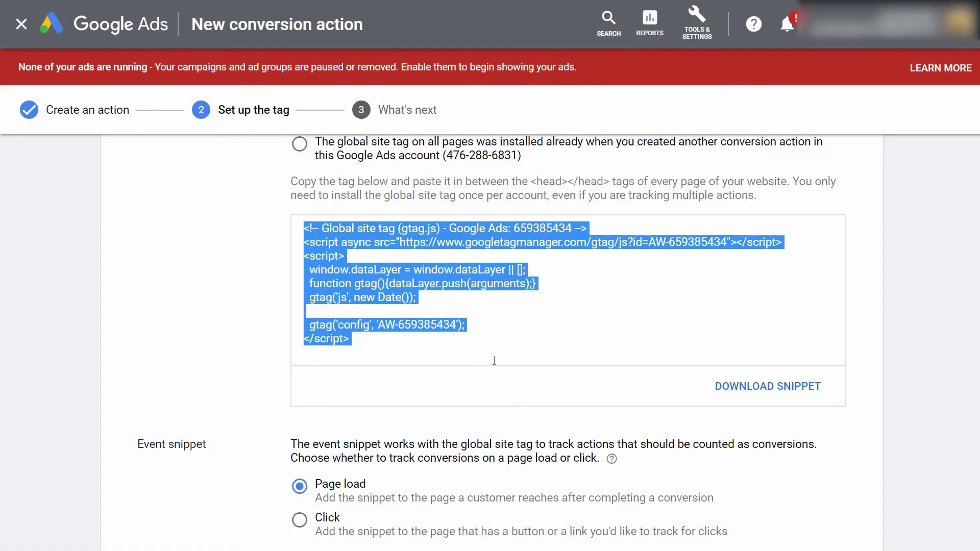
- Copy the om - lead2 page-load event snippet code from Google Ads
left_click(417, 361)
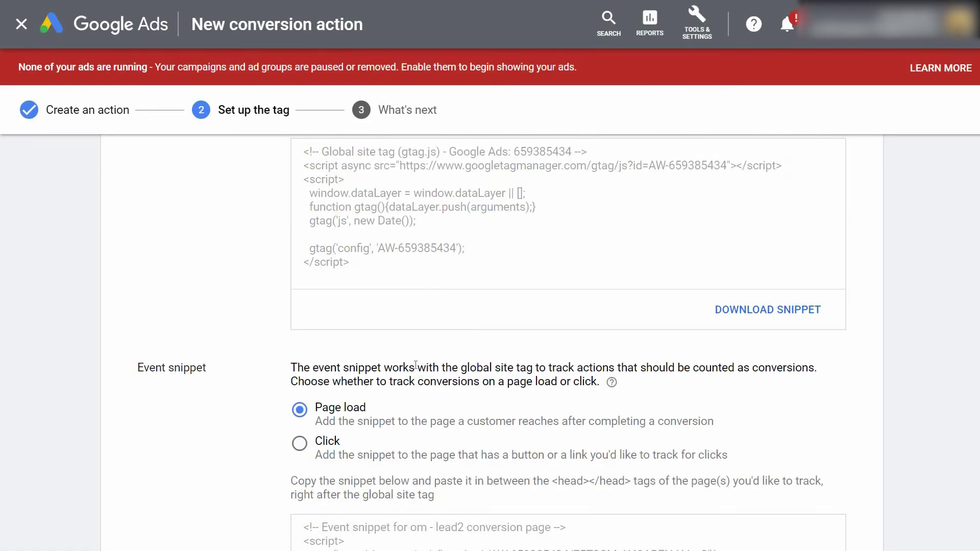
scroll(416, 365, "down", 4)
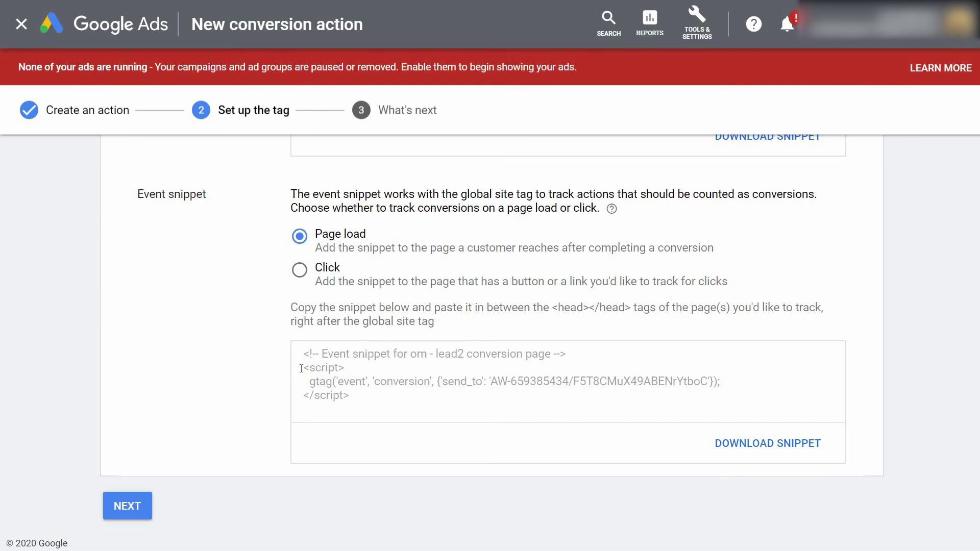
left_click(303, 354)
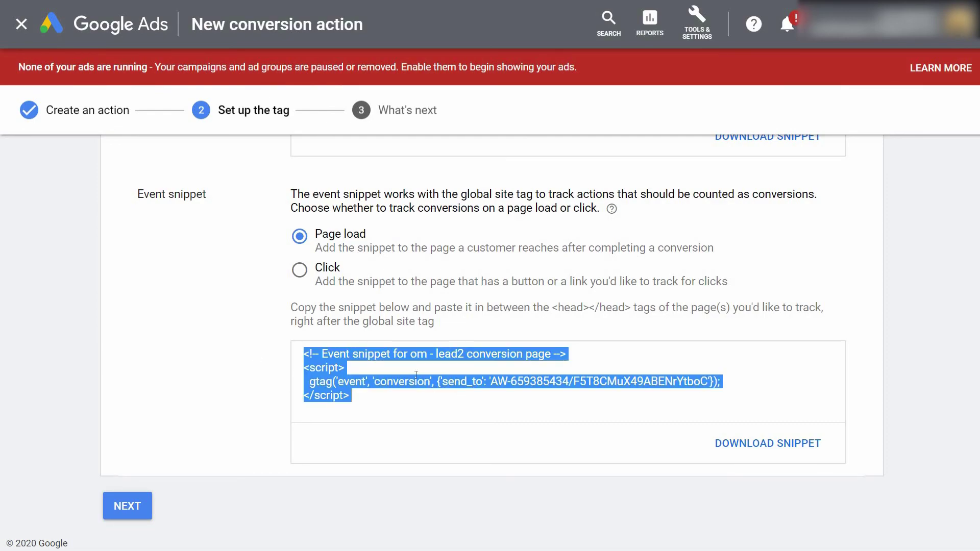
right_click(413, 381)
left_click(462, 381)
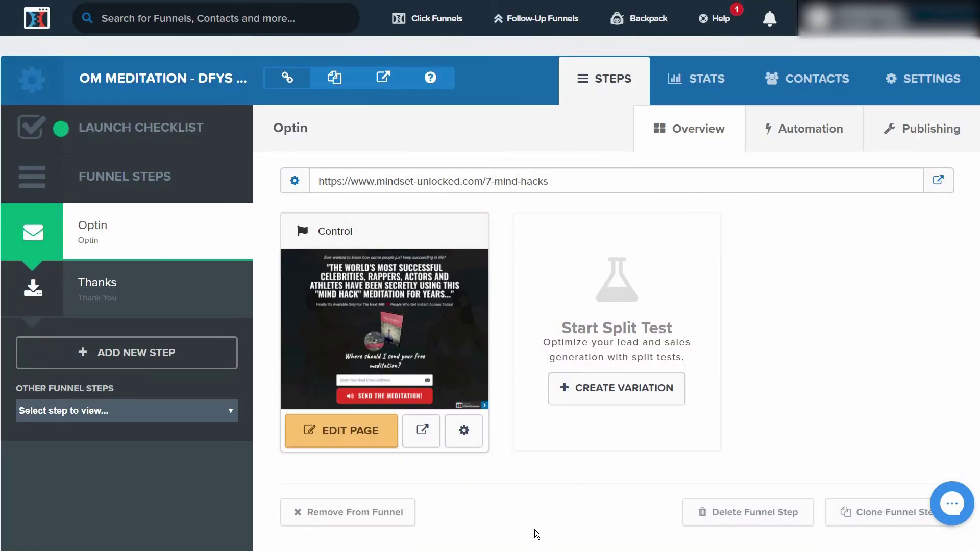
- Open the Thanks step's page editor and its Tracking Code settings
left_click(167, 280)
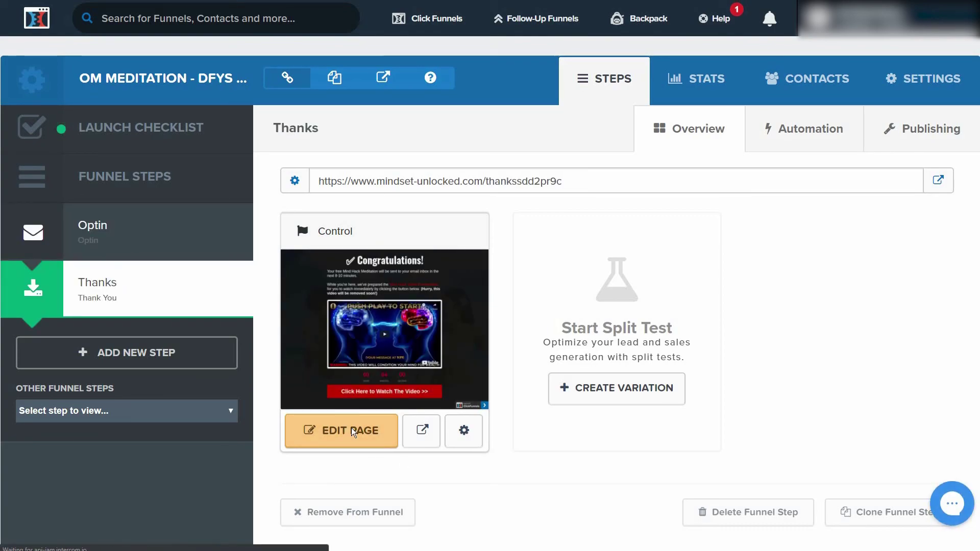
left_click(353, 432)
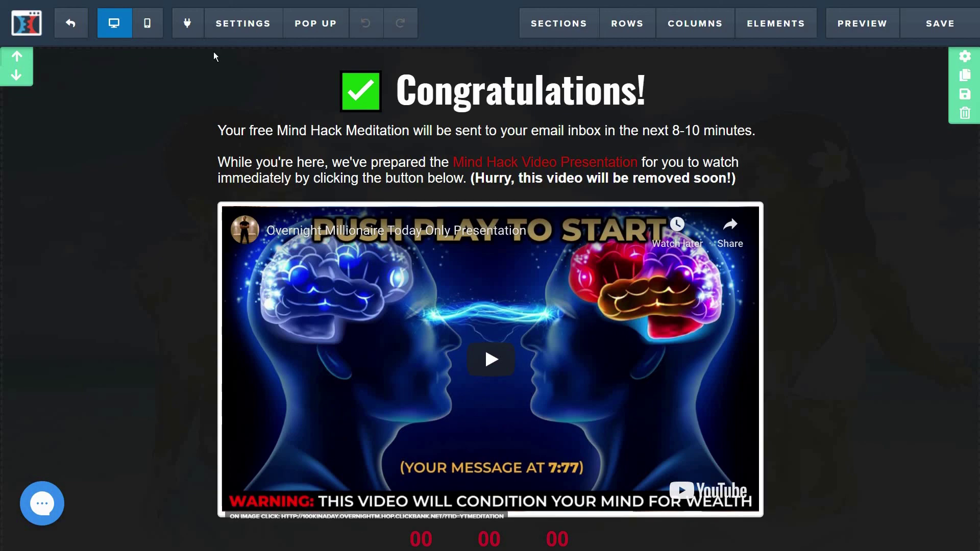
left_click(233, 30)
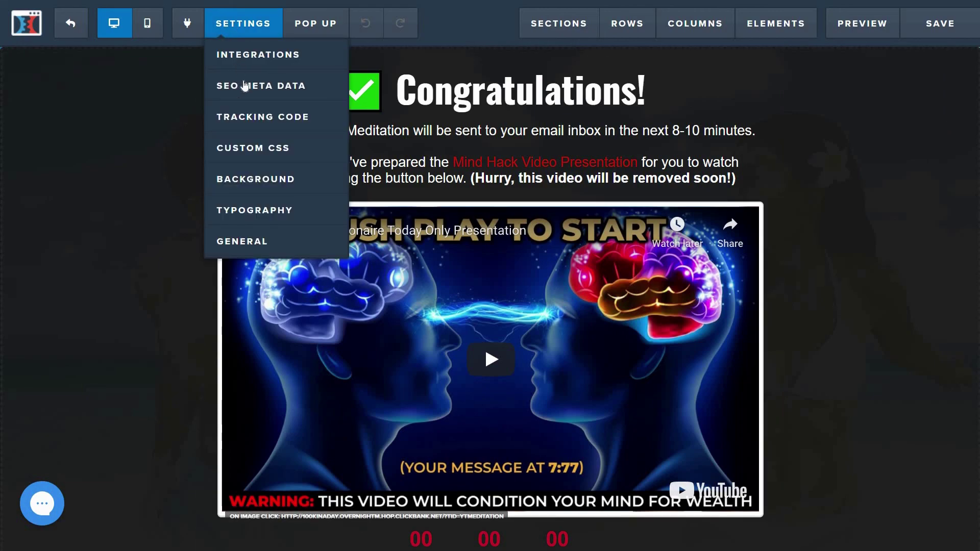
left_click(248, 117)
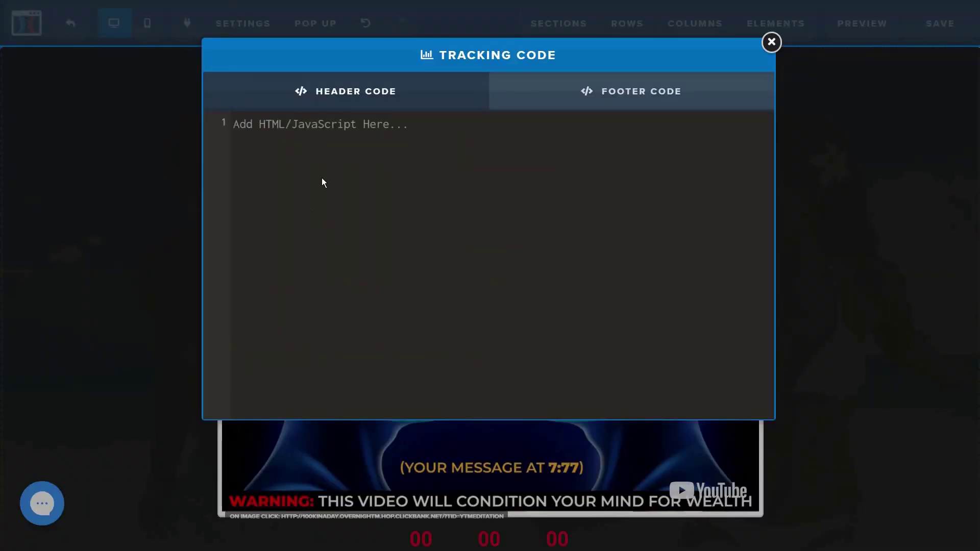
- Paste the event snippet into Header Code, save the Thanks page, and advance the Google Ads setup
right_click(287, 125)
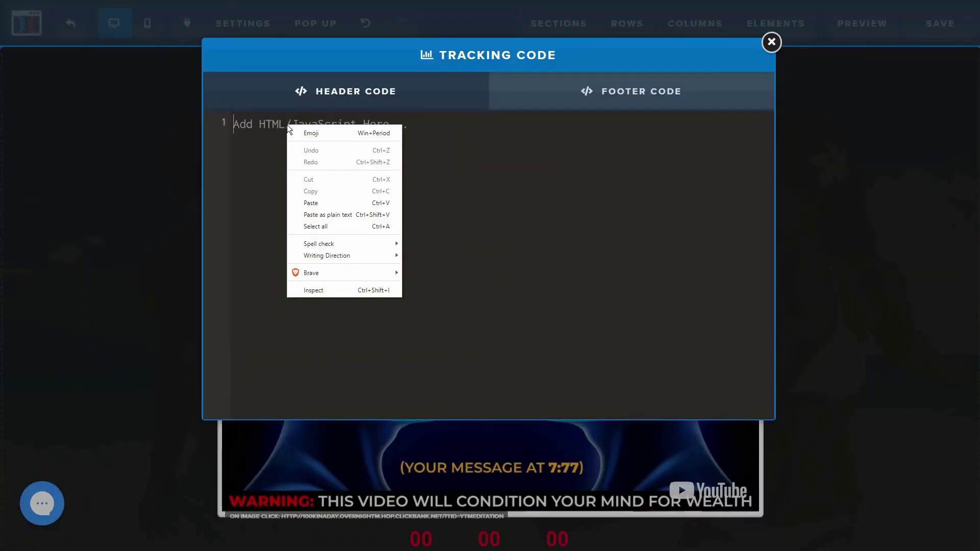
left_click(309, 198)
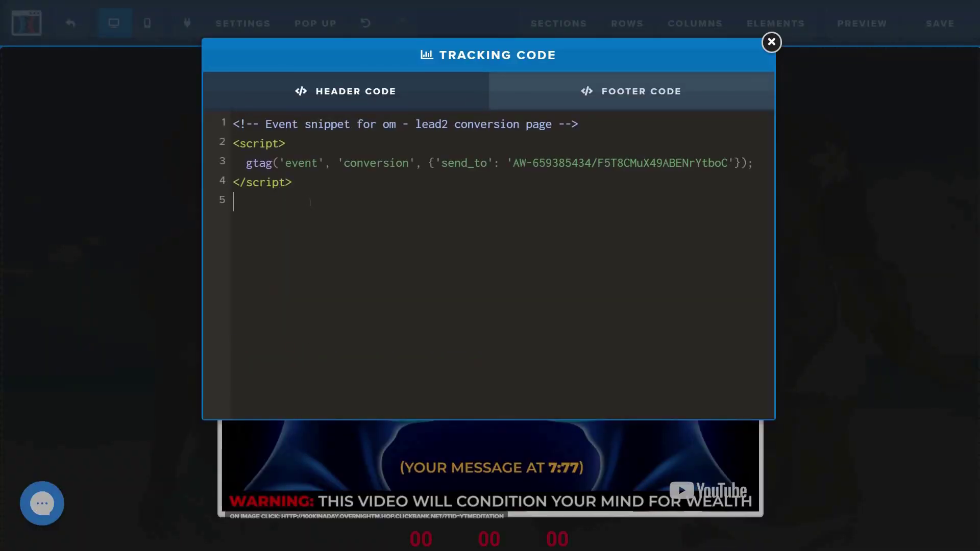
left_click(771, 43)
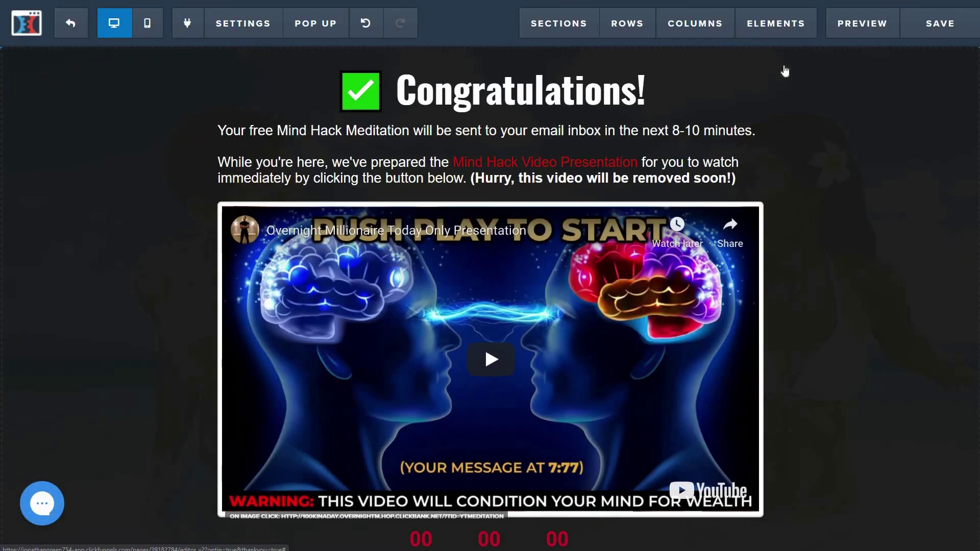
left_click(929, 31)
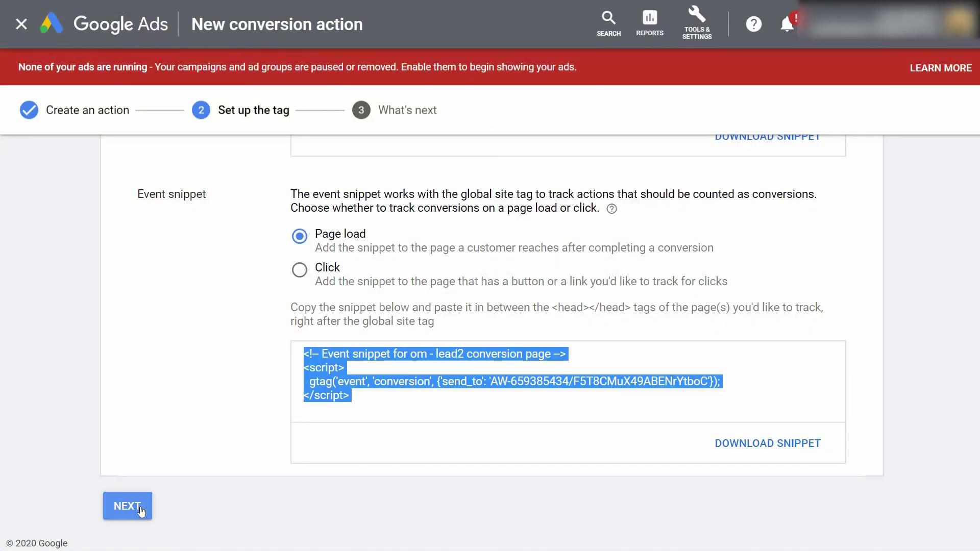
left_click(128, 506)
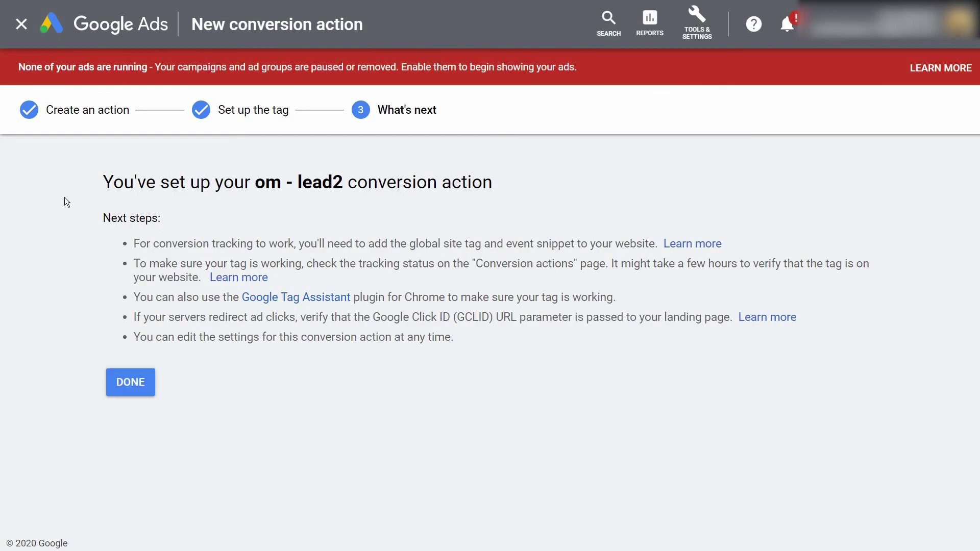
- Close the om - lead2 conversion wizard with Done
left_click(130, 382)
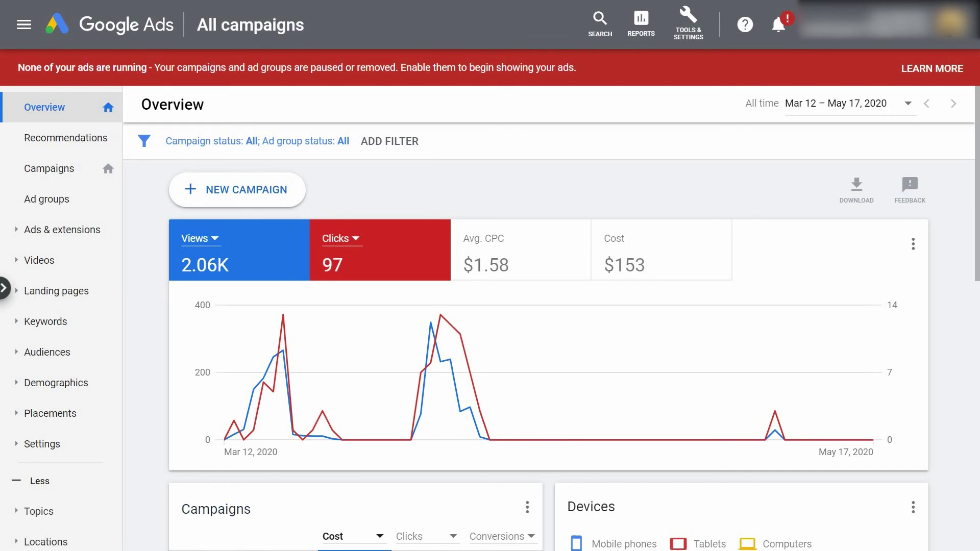
- Open the OM - Keywords (M2) campaign's settings and reveal its additional settings
left_click(42, 444)
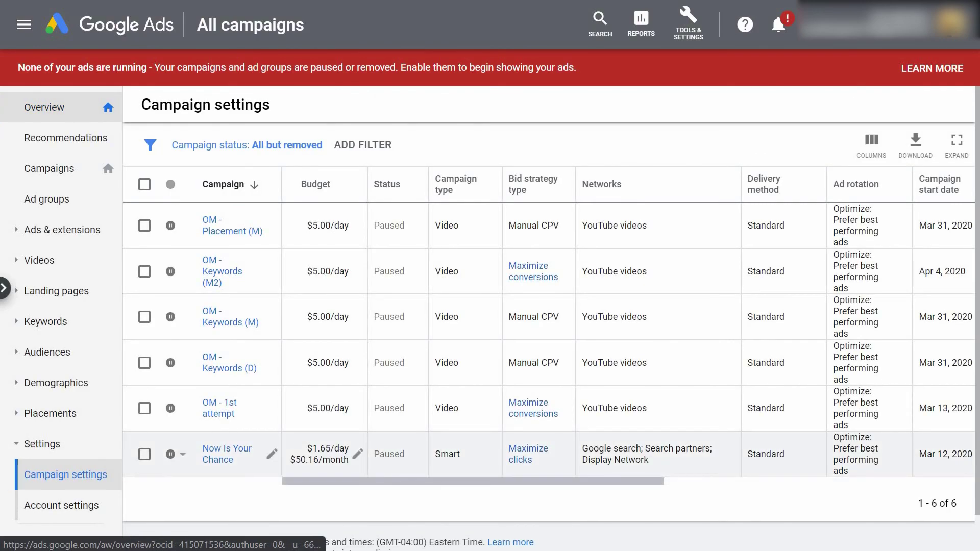
left_click(223, 278)
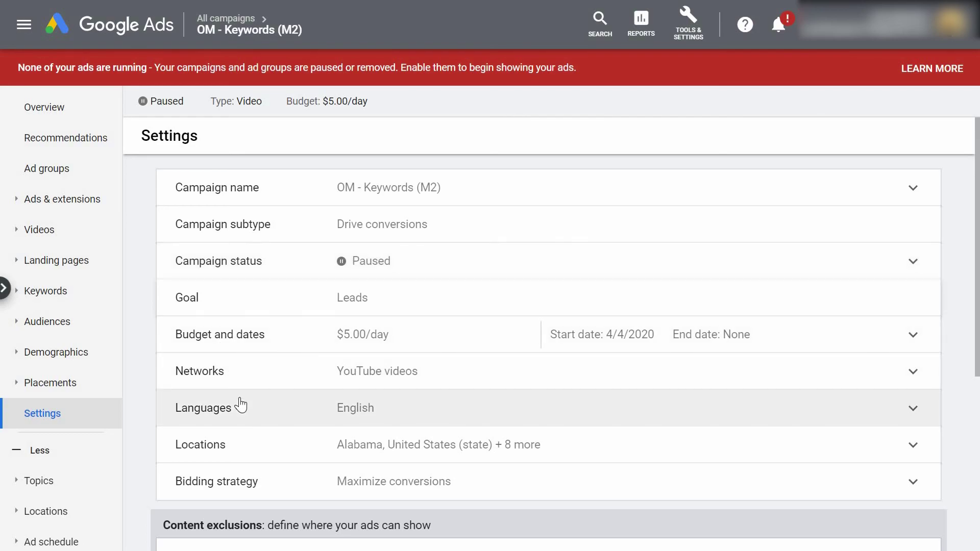
scroll(240, 405, "down", 6)
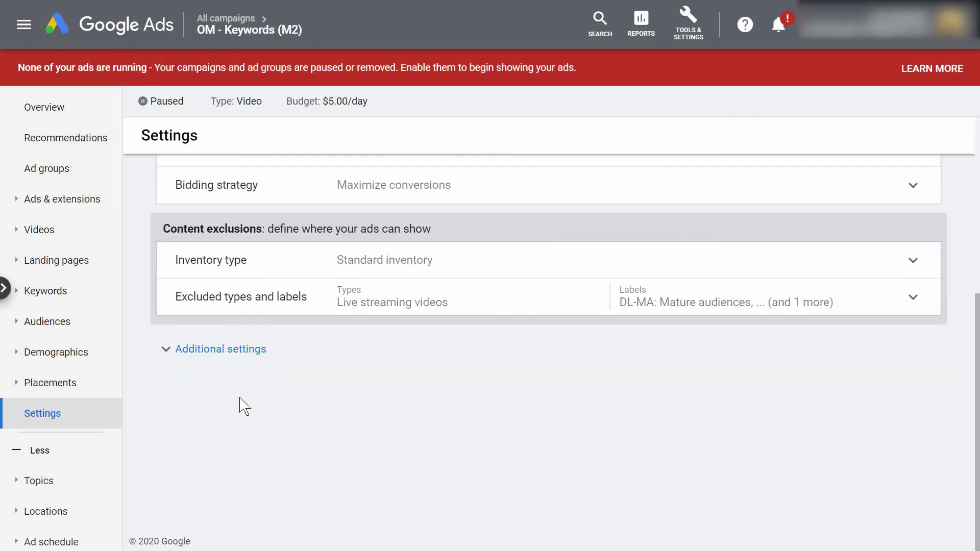
left_click(222, 363)
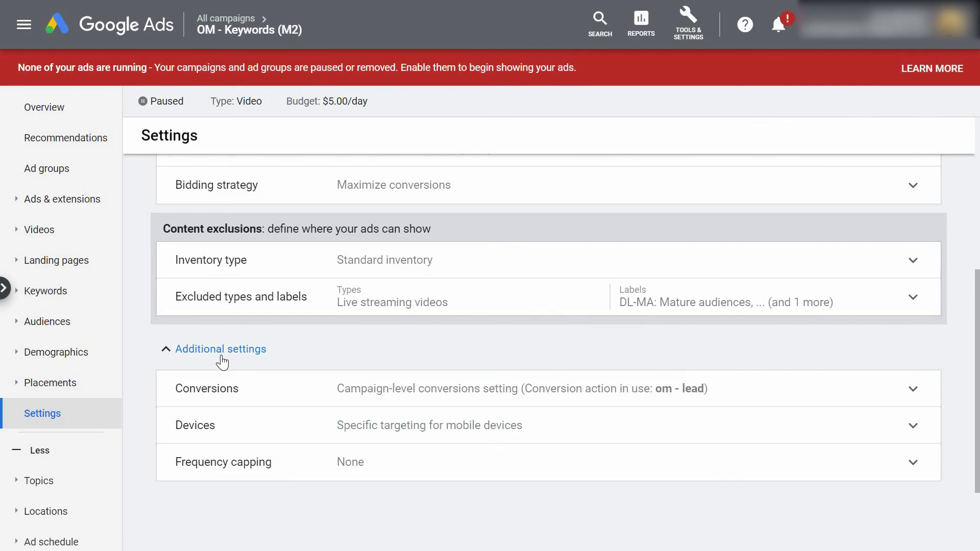
- Edit the campaign's Conversions setting, keep om - lead as the action, and save
left_click(311, 396)
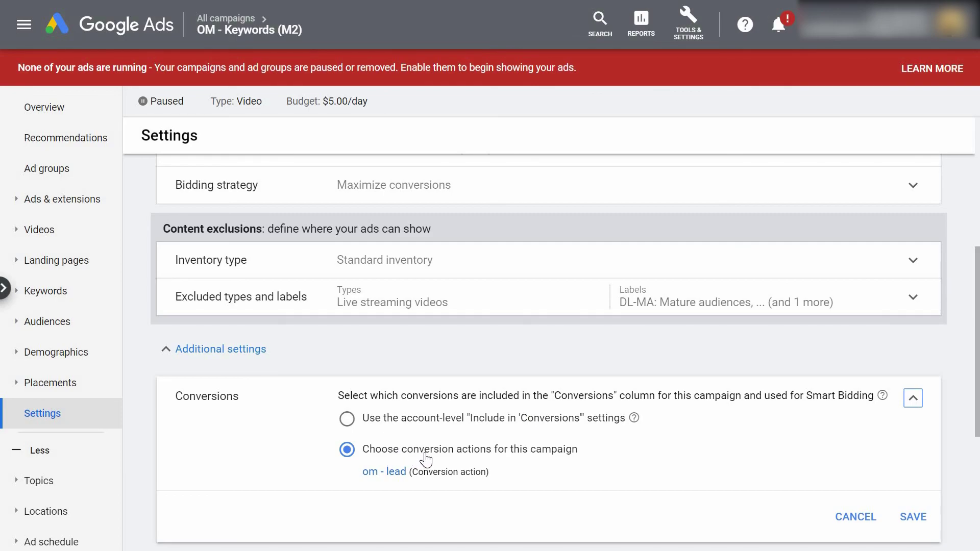
left_click(396, 474)
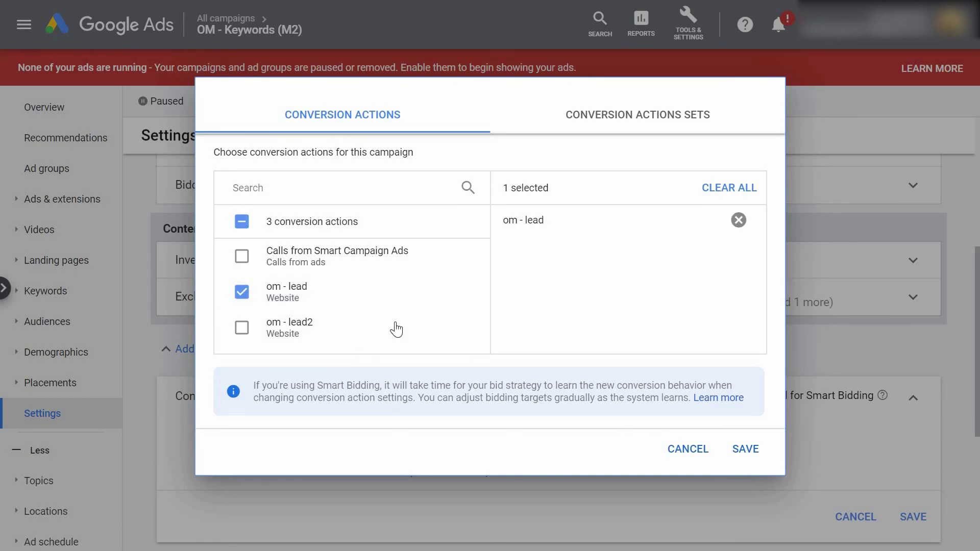
left_click(744, 460)
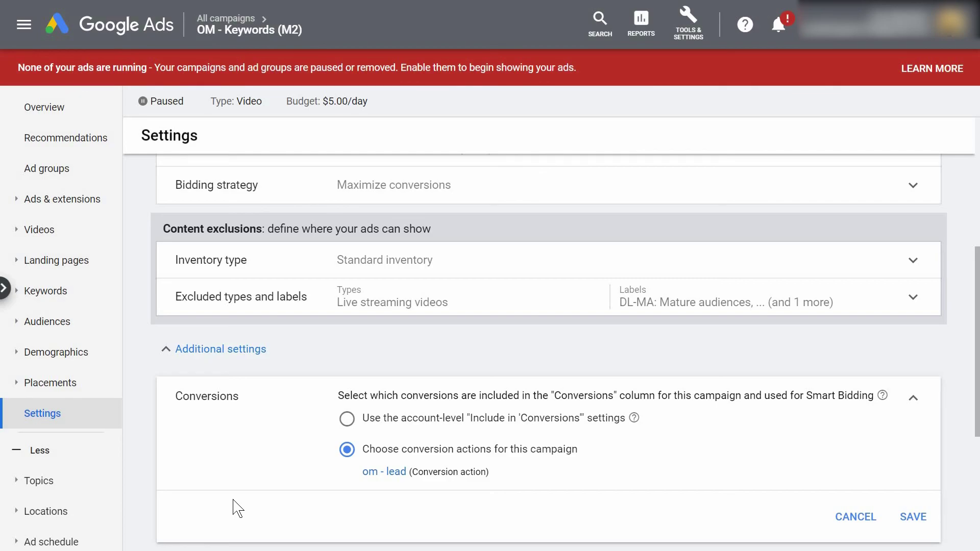
scroll(235, 507, "down", 1)
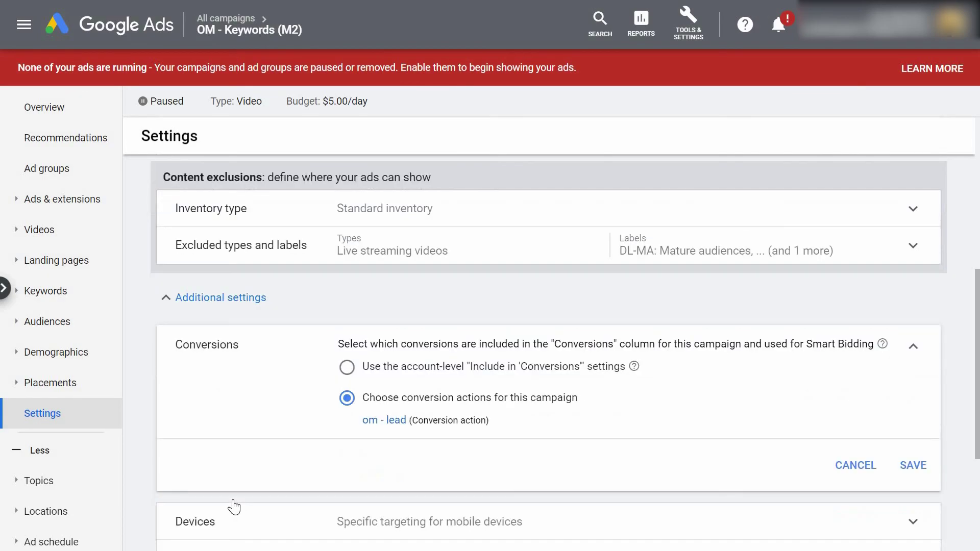
scroll(235, 507, "down", 1)
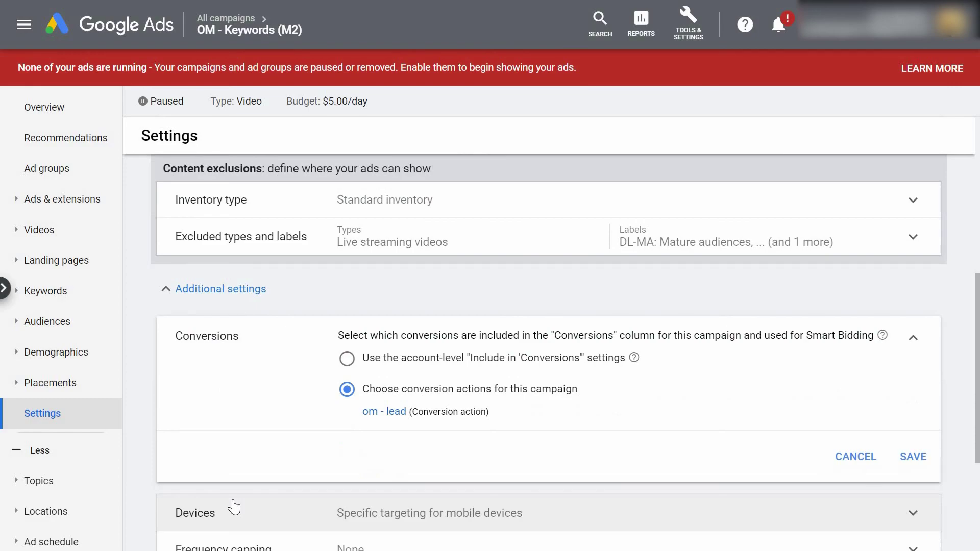
scroll(235, 507, "down", 1)
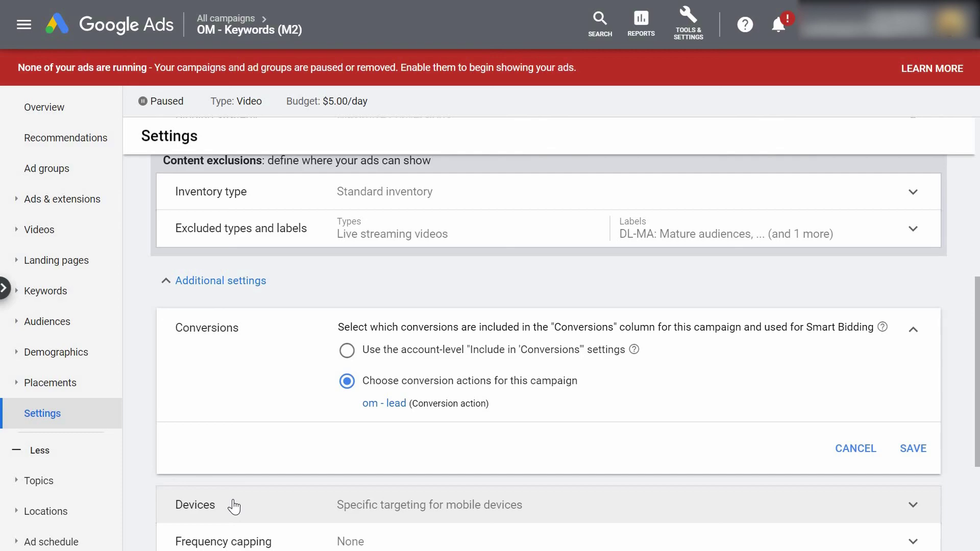
scroll(234, 507, "up", 1)
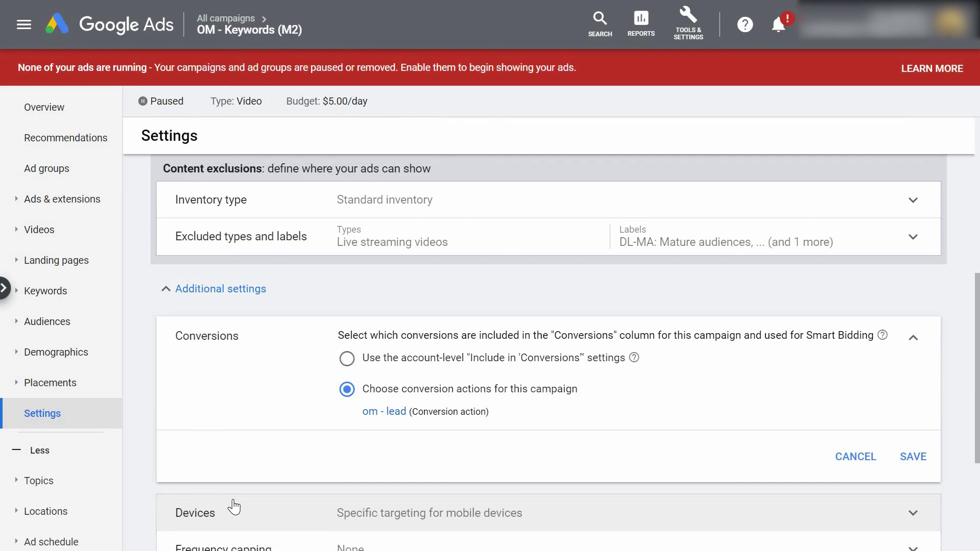
scroll(234, 506, "up", 1)
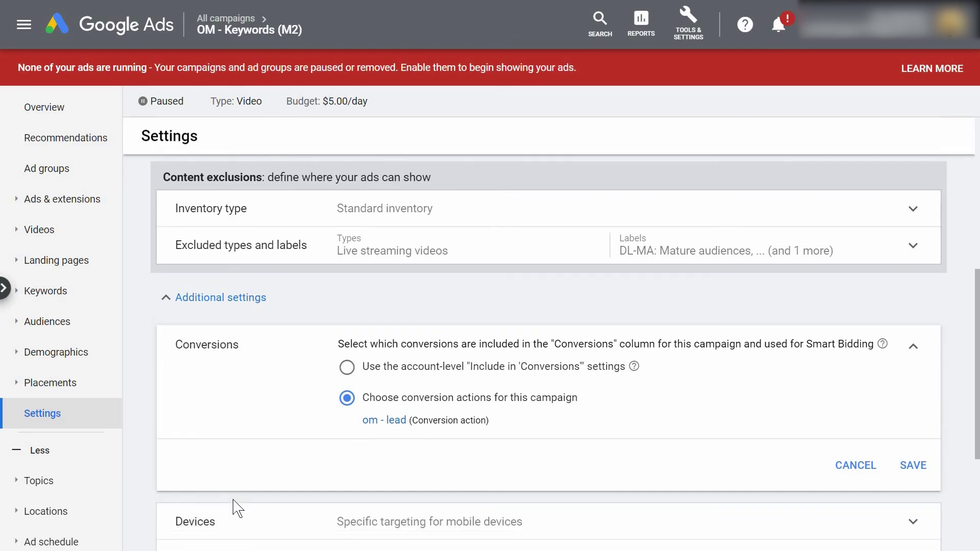
scroll(234, 507, "up", 1)
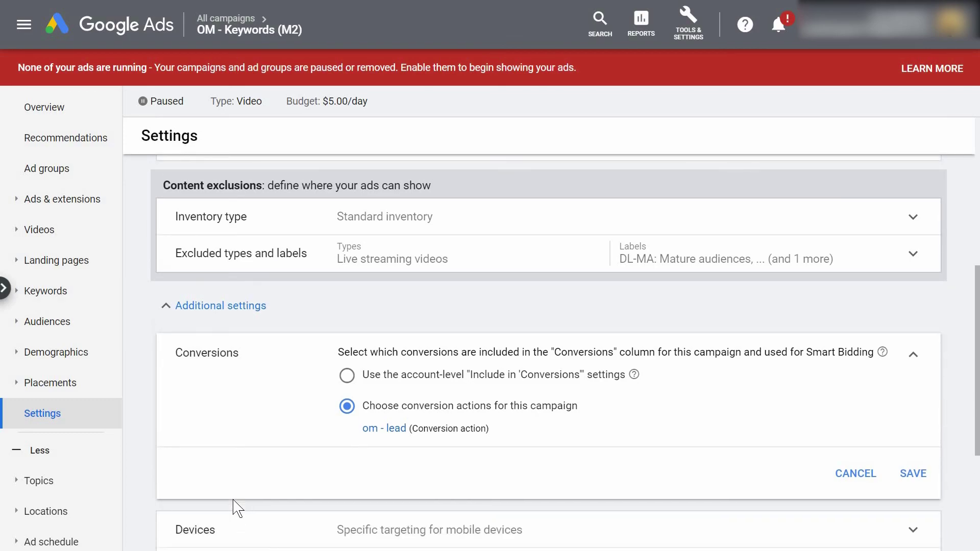